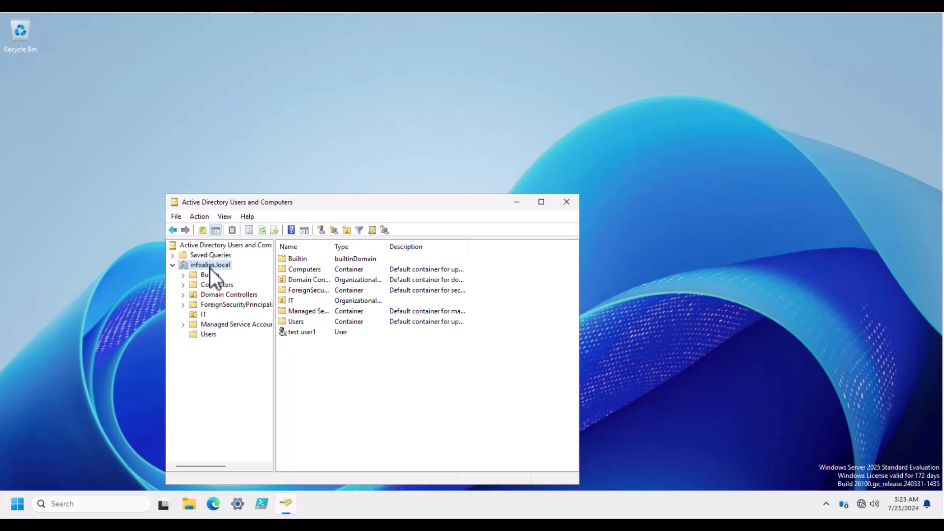
# - Disable the test.user2 and test.user3 accounts together in the IT organizational unit of infoalias.local
pyautogui.click(204, 314)
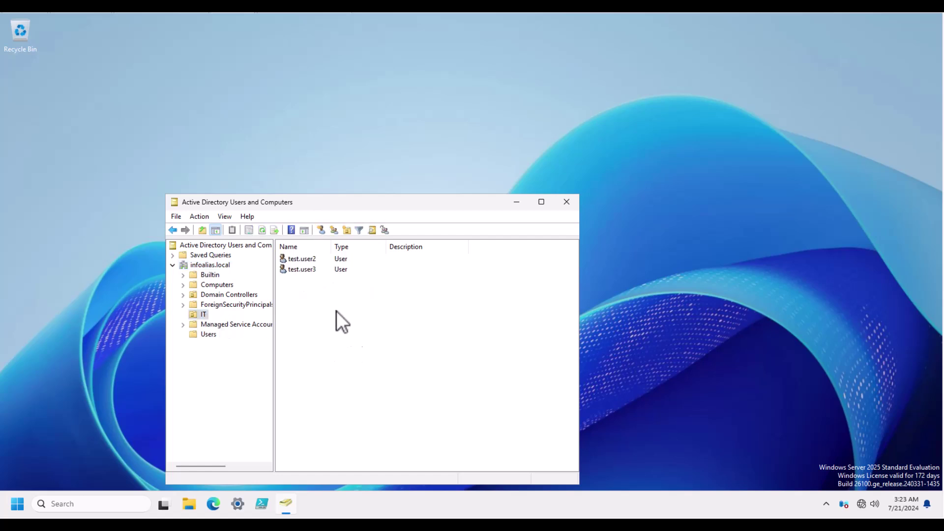
pyautogui.moveTo(304, 282); pyautogui.dragTo(294, 255)
pyautogui.rightClick(297, 256)
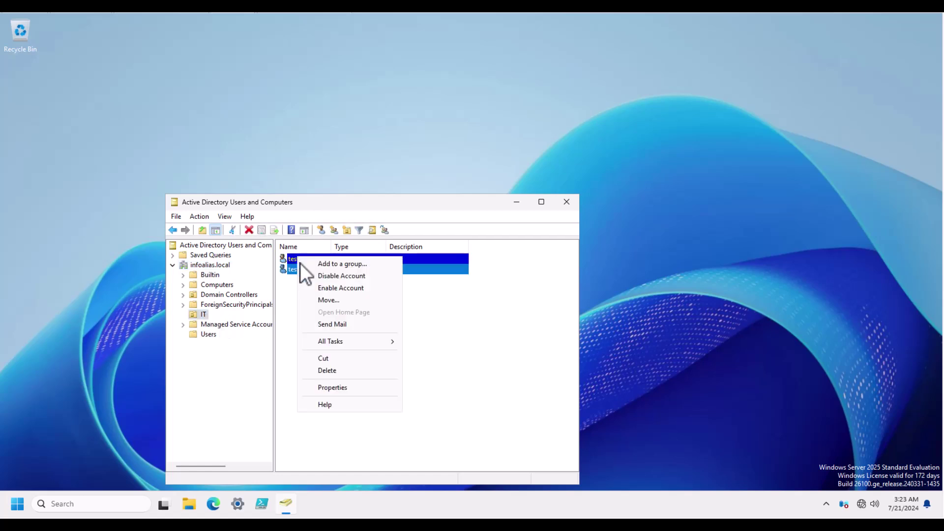
pyautogui.click(329, 276)
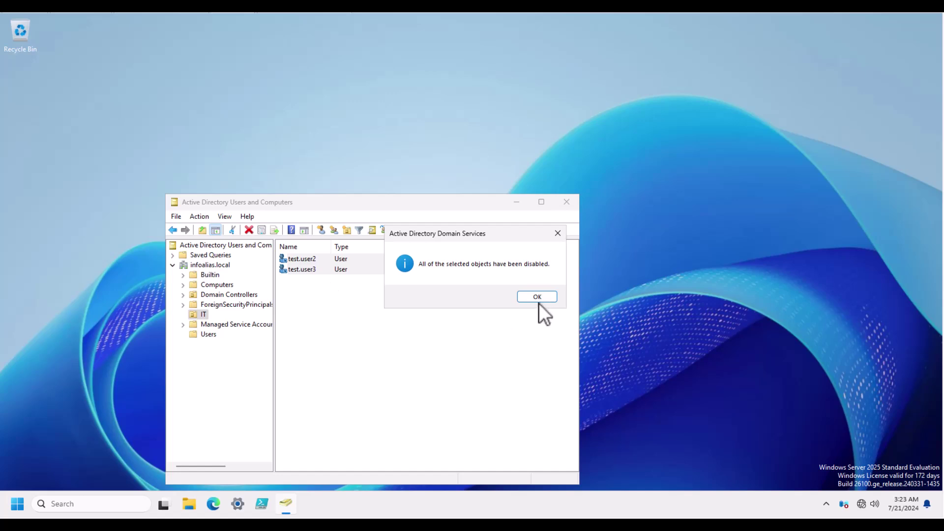
pyautogui.click(536, 297)
pyautogui.click(106, 416)
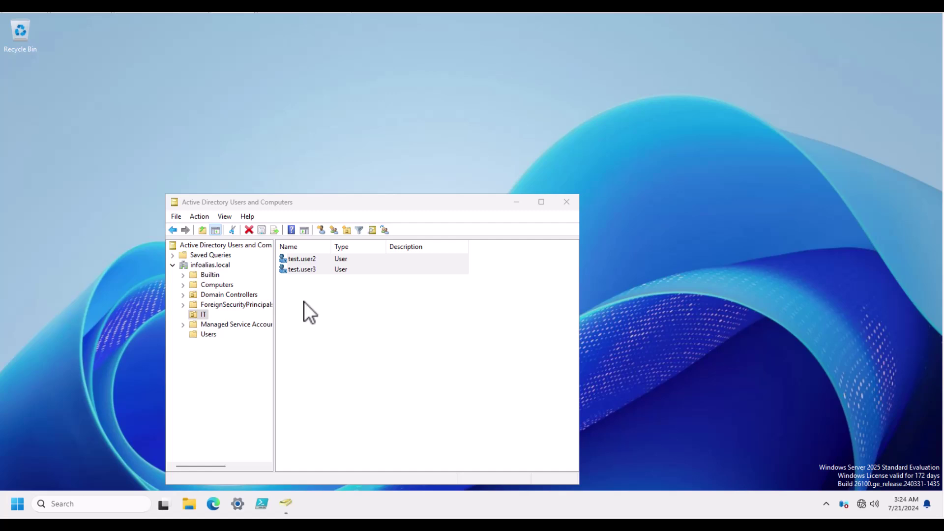
# - Launch Notepad and browse to the C:\PS folder to open a file
pyautogui.click(55, 504)
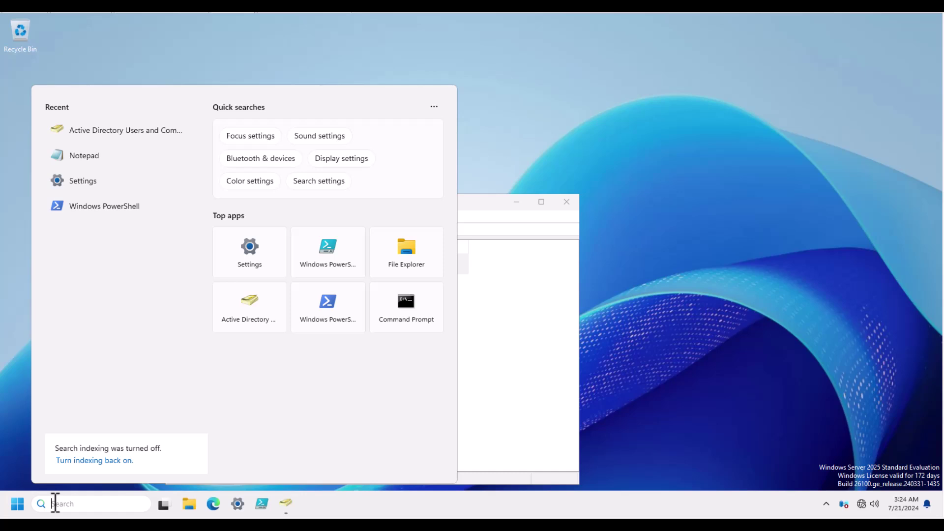
pyautogui.click(83, 158)
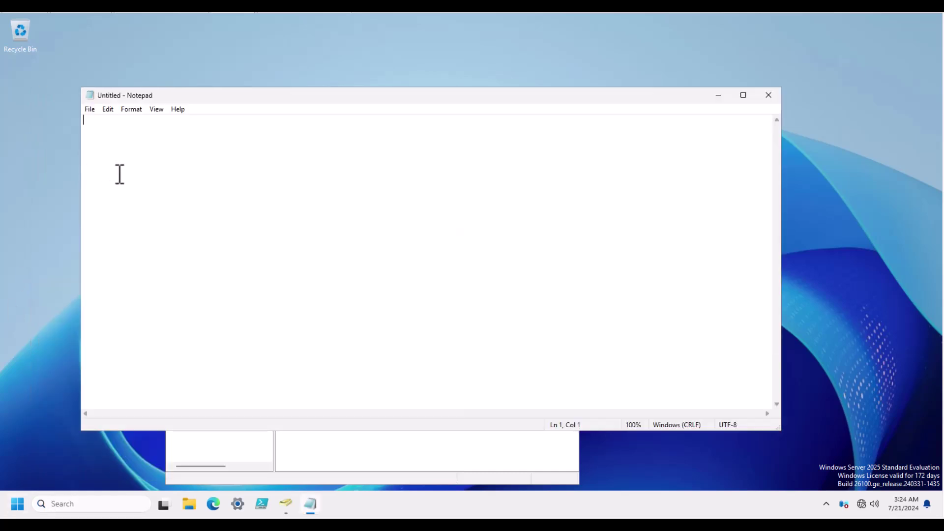
pyautogui.click(91, 111)
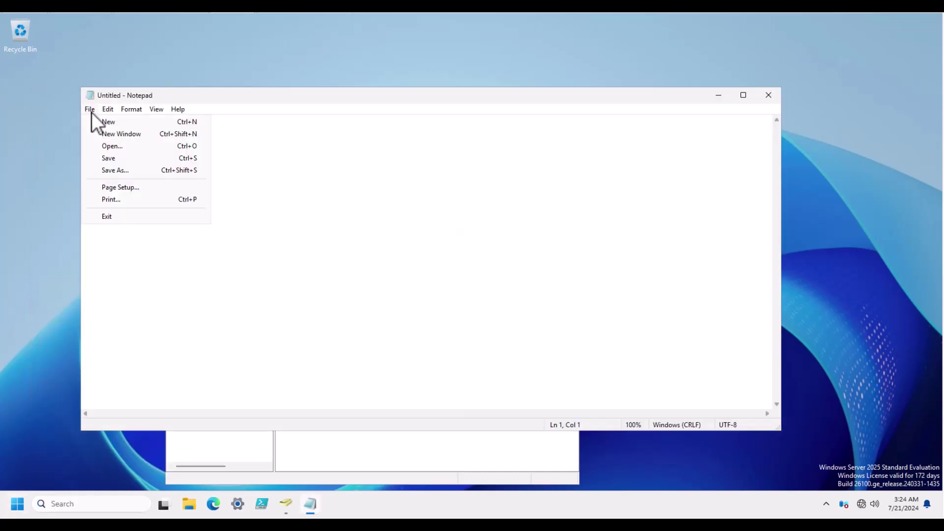
pyautogui.click(106, 146)
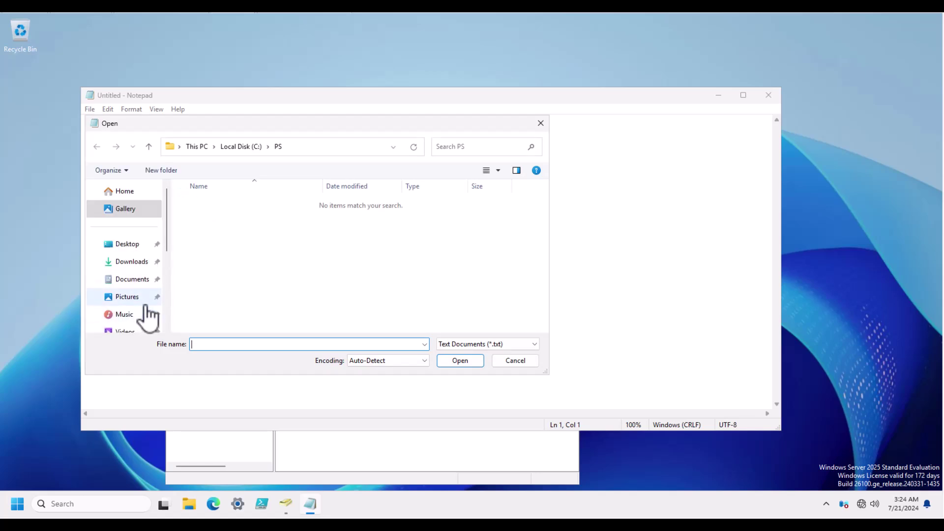
pyautogui.scroll(-3, 148, 317)
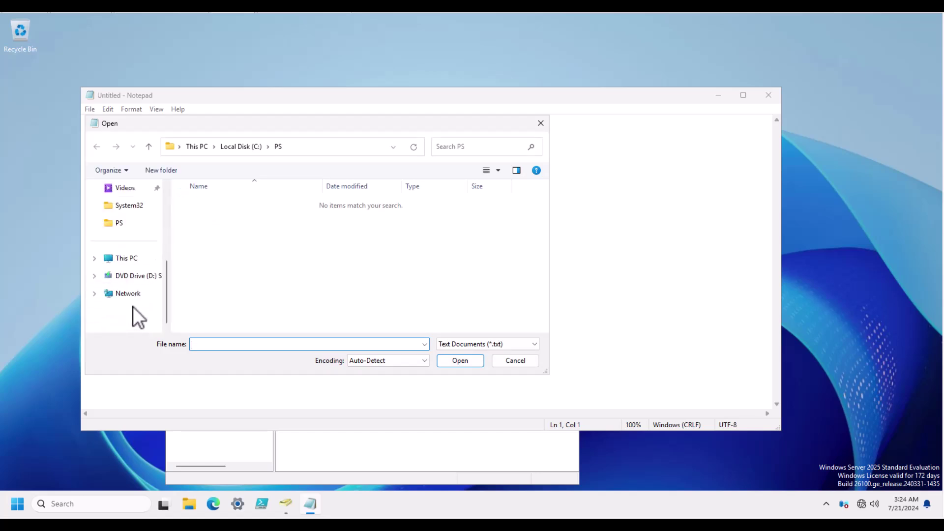
pyautogui.click(126, 258)
pyautogui.click(118, 223)
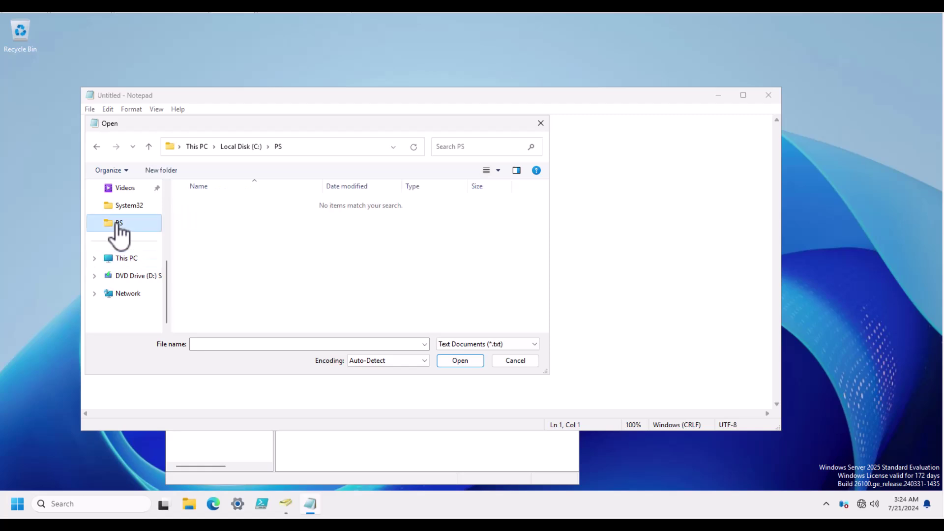
# - Show all file types, open the users CSV file and review its username header and listed accounts
pyautogui.click(481, 344)
pyautogui.click(465, 363)
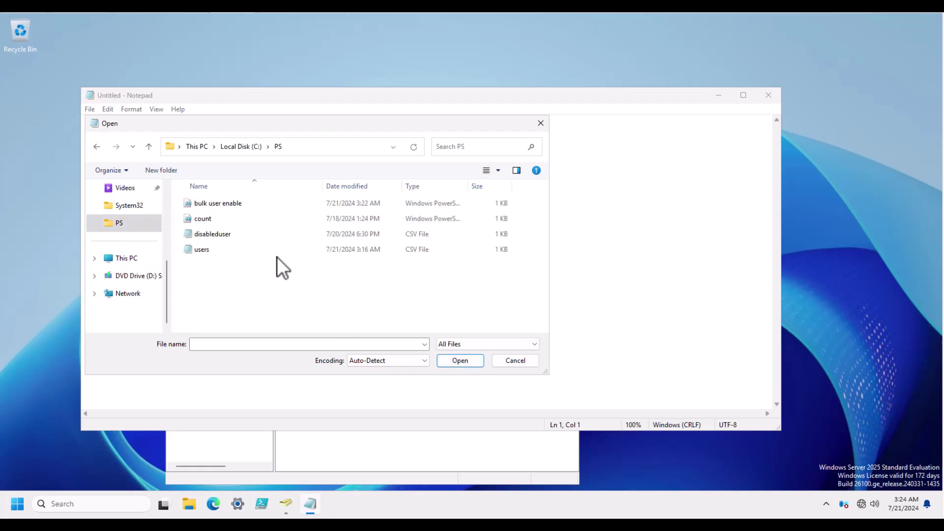
pyautogui.click(205, 251)
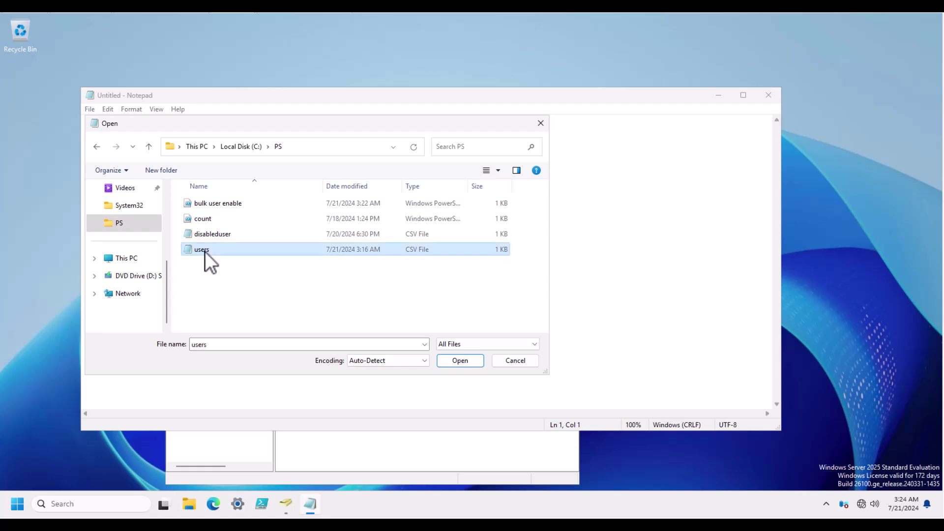
pyautogui.click(459, 361)
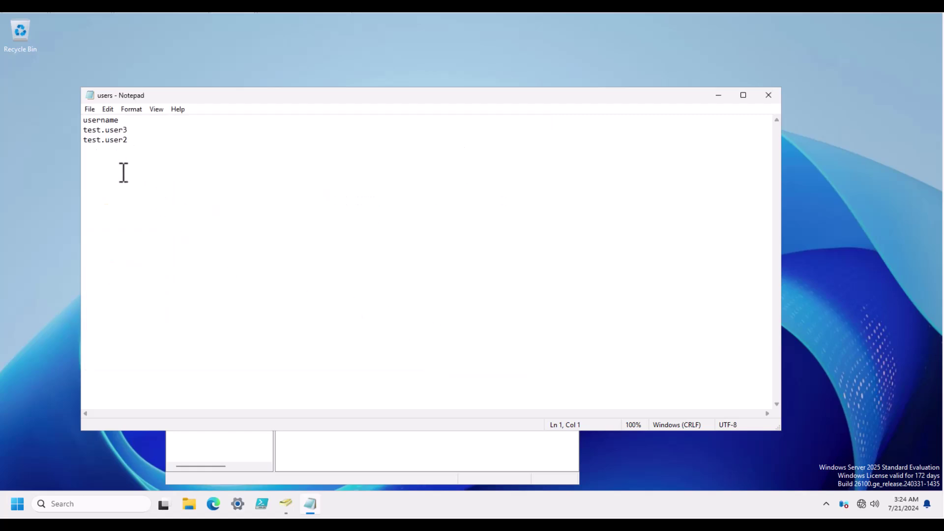
pyautogui.moveTo(127, 121); pyautogui.dragTo(82, 119)
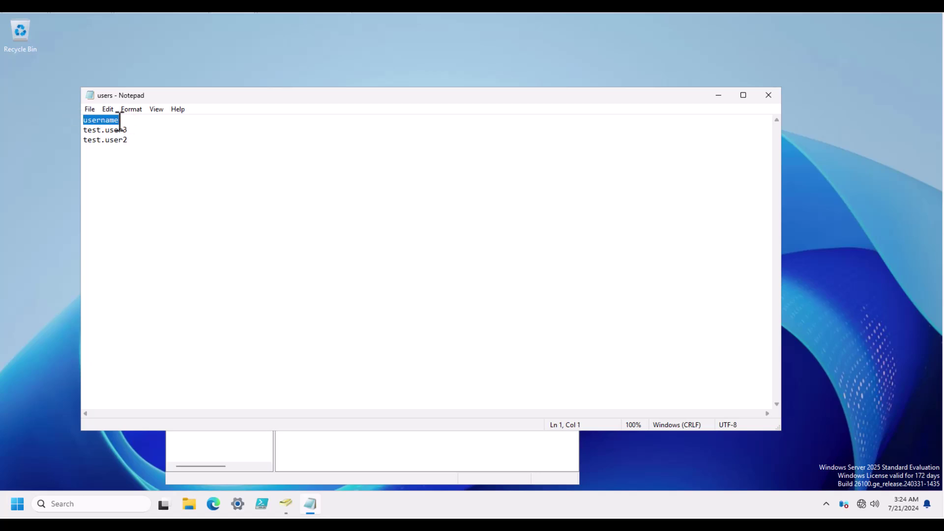
pyautogui.moveTo(129, 130); pyautogui.dragTo(82, 131)
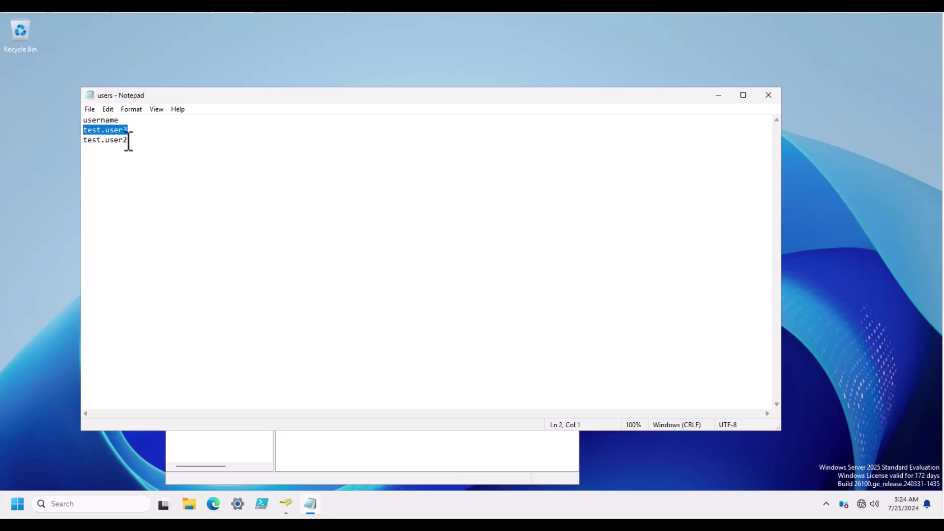
# - Switch to Windows PowerShell ISE and open the bulk user enable script from C:\PS
pyautogui.click(261, 504)
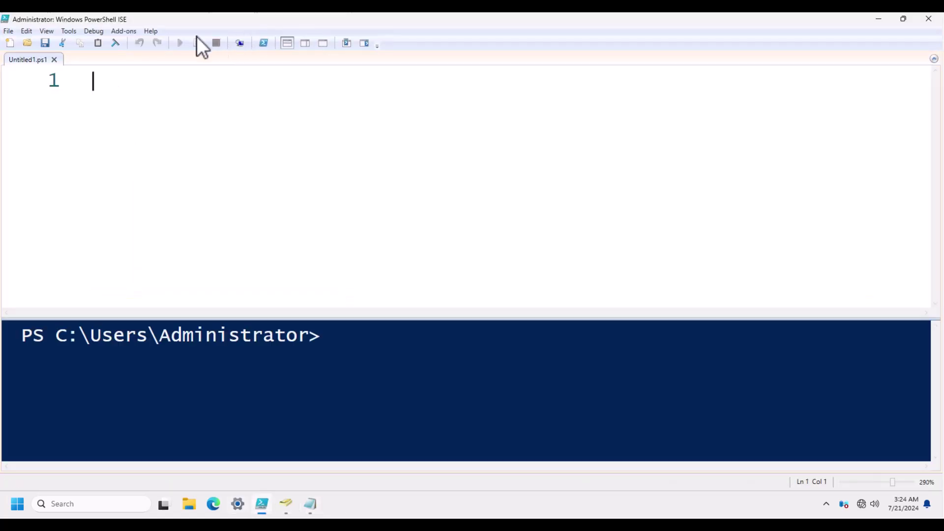
pyautogui.click(9, 31)
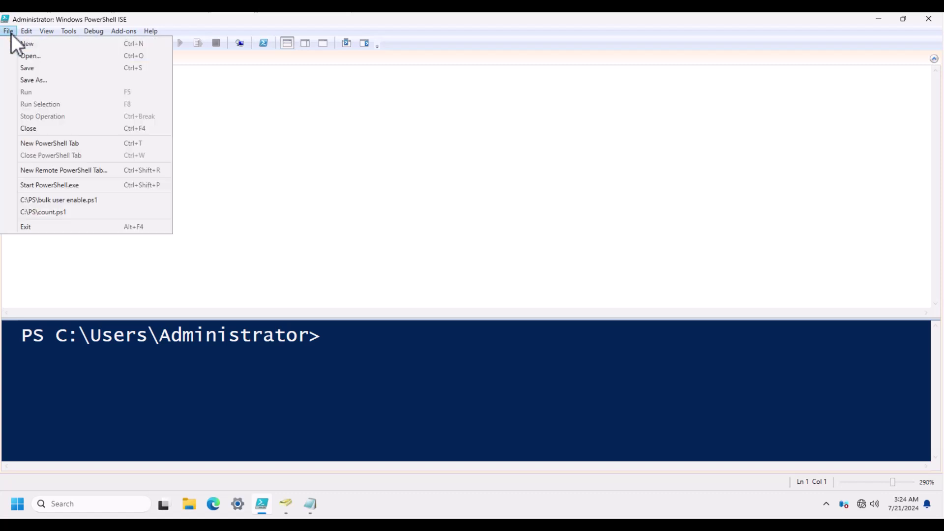
pyautogui.click(28, 54)
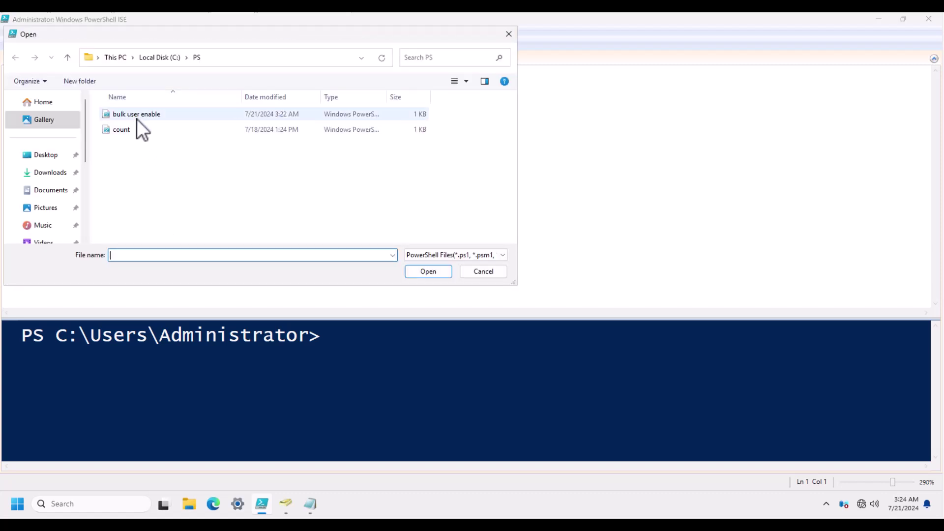
pyautogui.click(139, 115)
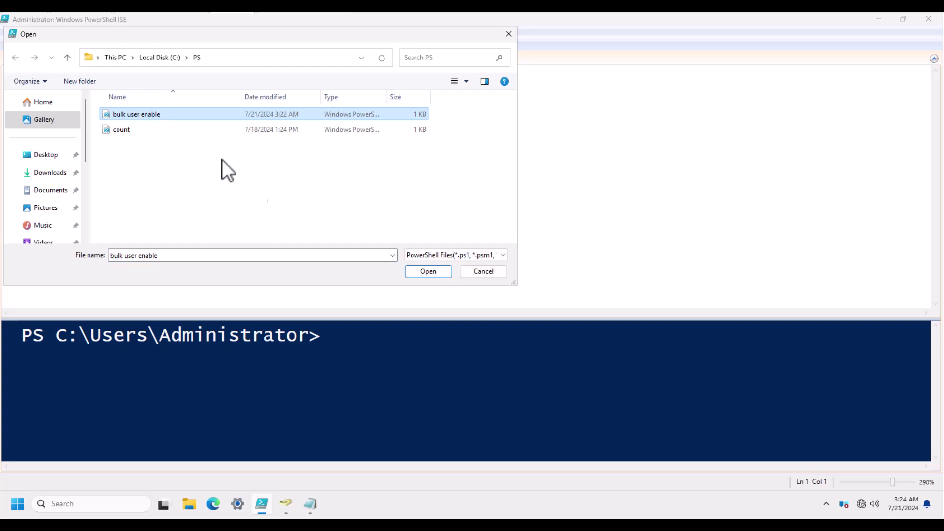
pyautogui.click(426, 272)
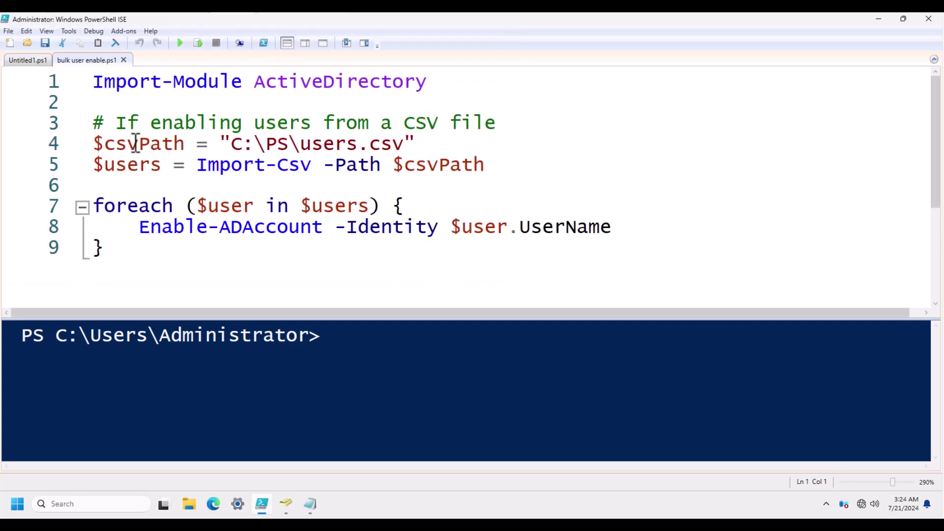
pyautogui.scroll(5, 197, 187)
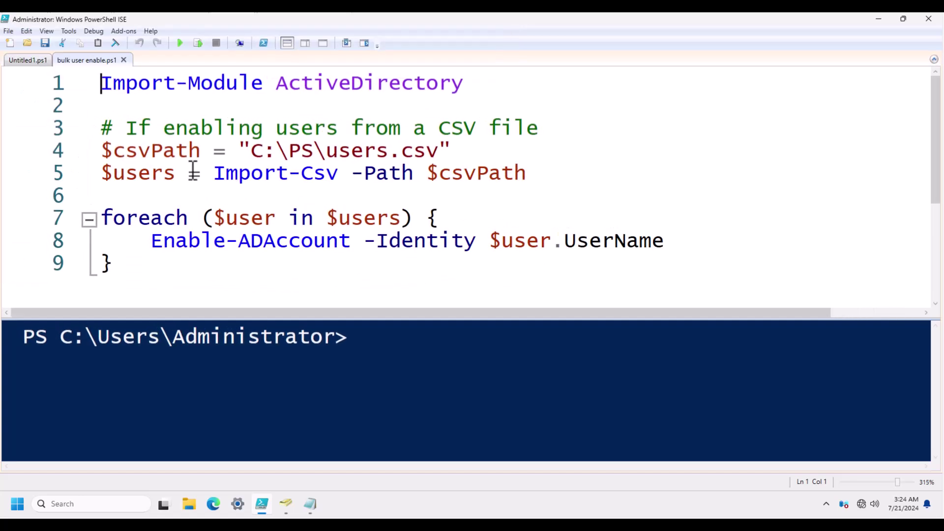
# - Examine the script's ActiveDirectory module import, comment, CSV path variable and Import-Csv line
pyautogui.moveTo(117, 92); pyautogui.dragTo(505, 87)
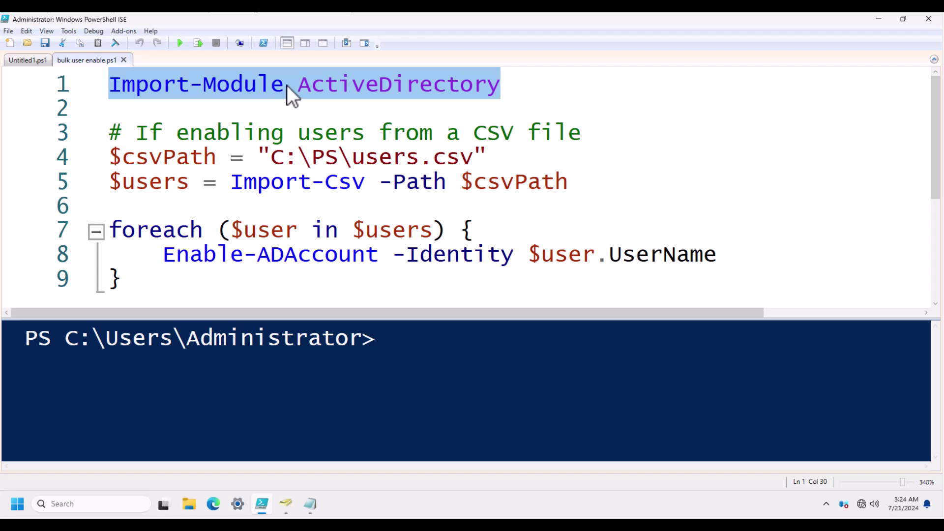
pyautogui.click(235, 108)
pyautogui.click(114, 133)
pyautogui.moveTo(114, 134); pyautogui.dragTo(583, 129)
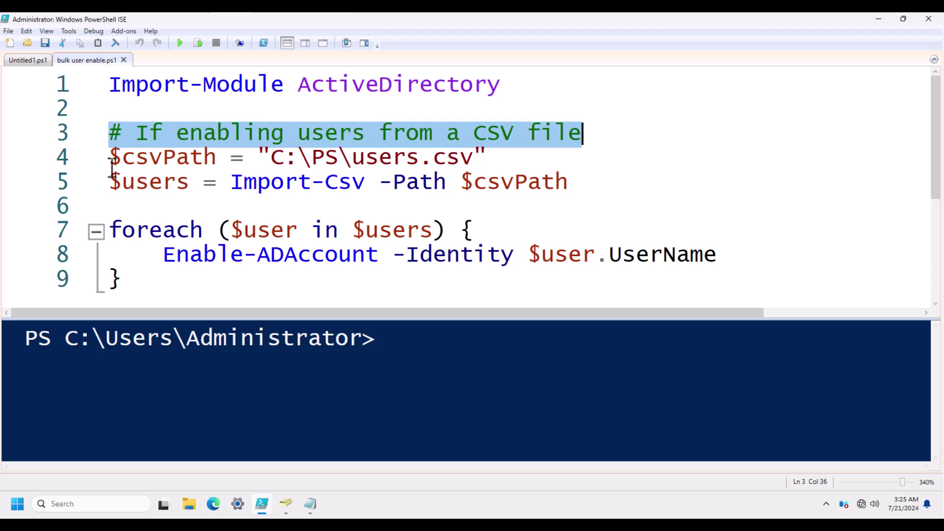
pyautogui.moveTo(110, 157); pyautogui.dragTo(217, 148)
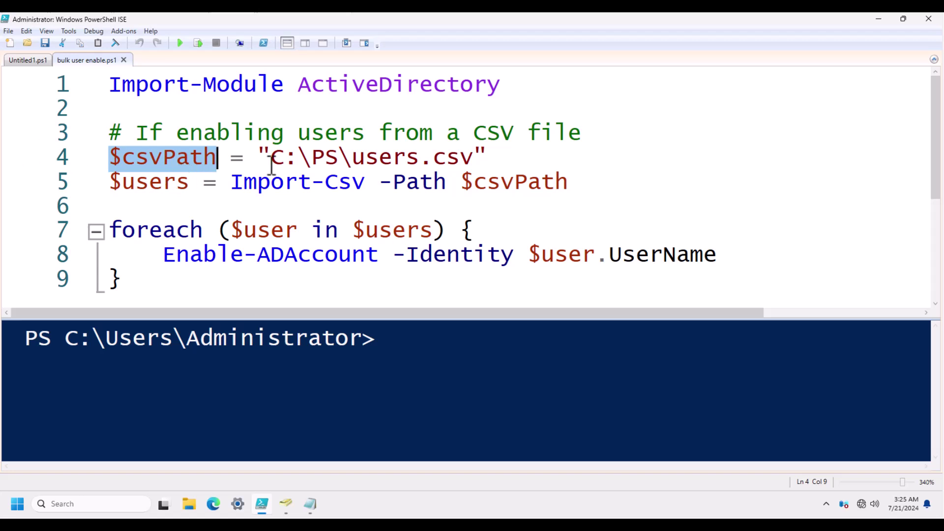
pyautogui.click(421, 159)
pyautogui.moveTo(422, 159); pyautogui.dragTo(327, 161)
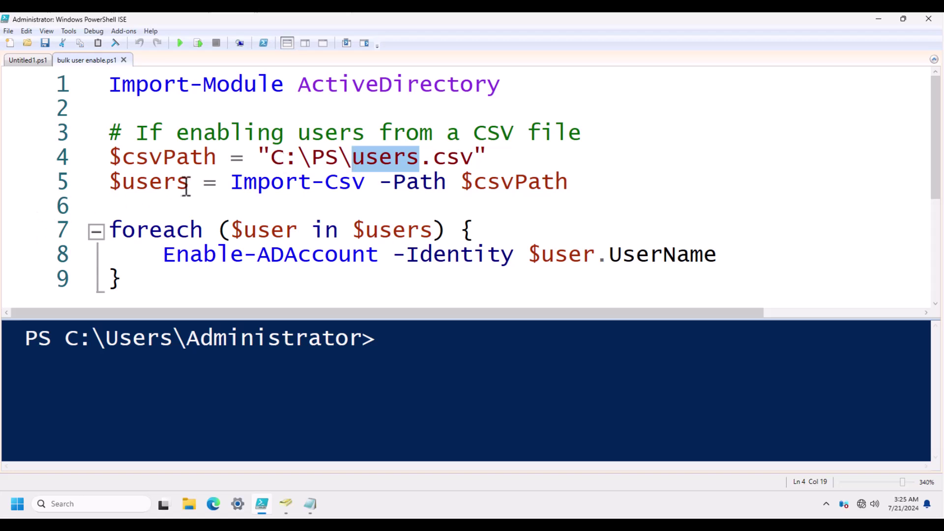
pyautogui.moveTo(192, 186); pyautogui.dragTo(112, 187)
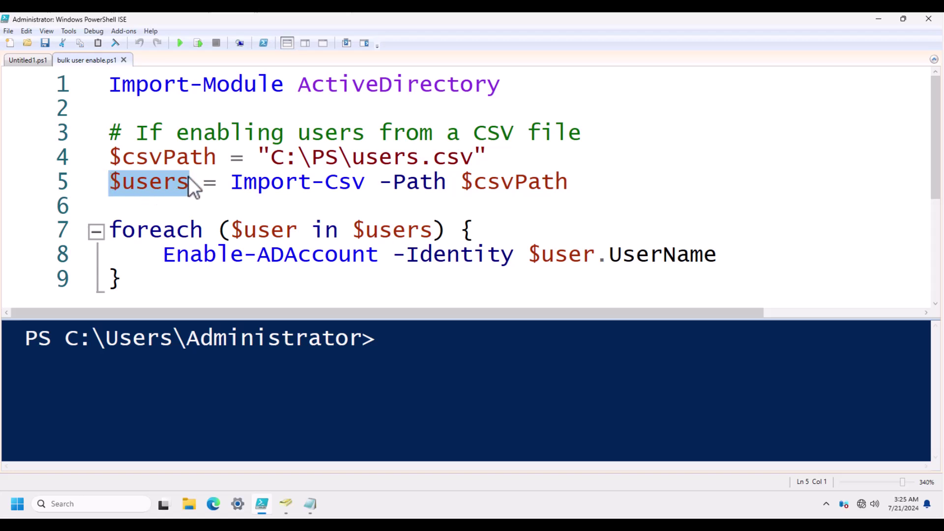
pyautogui.moveTo(235, 187); pyautogui.dragTo(363, 189)
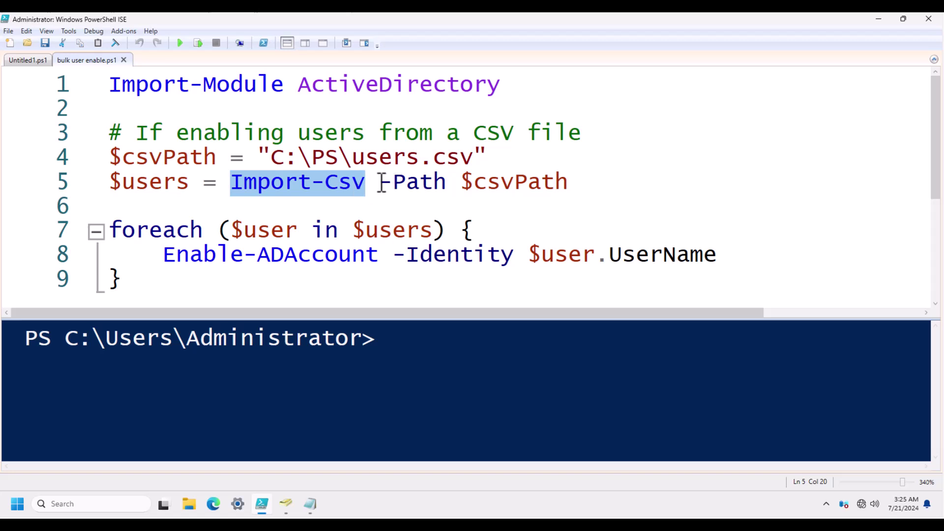
pyautogui.moveTo(382, 183); pyautogui.dragTo(569, 183)
pyautogui.moveTo(218, 157); pyautogui.dragTo(109, 160)
pyautogui.moveTo(461, 181); pyautogui.dragTo(571, 182)
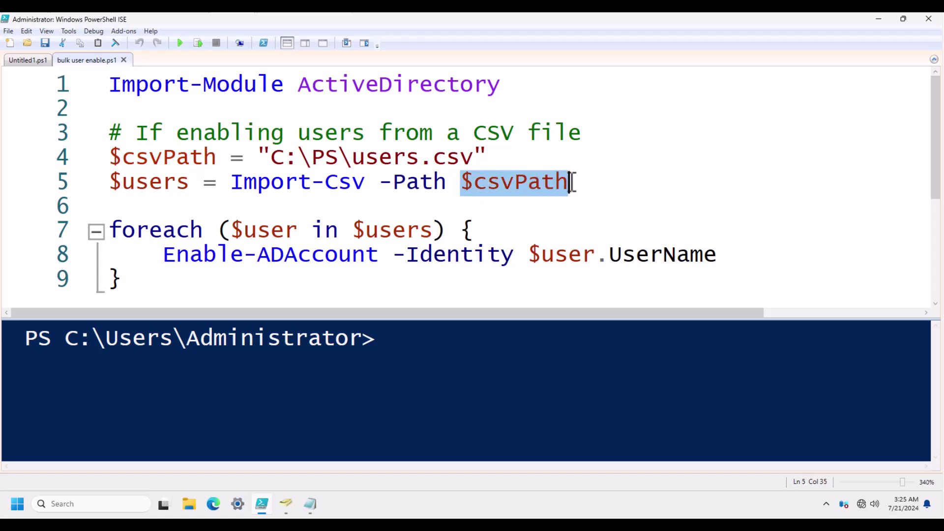
# - Examine the script's foreach loop and its Enable-ADAccount command with the Identity parameter
pyautogui.click(199, 230)
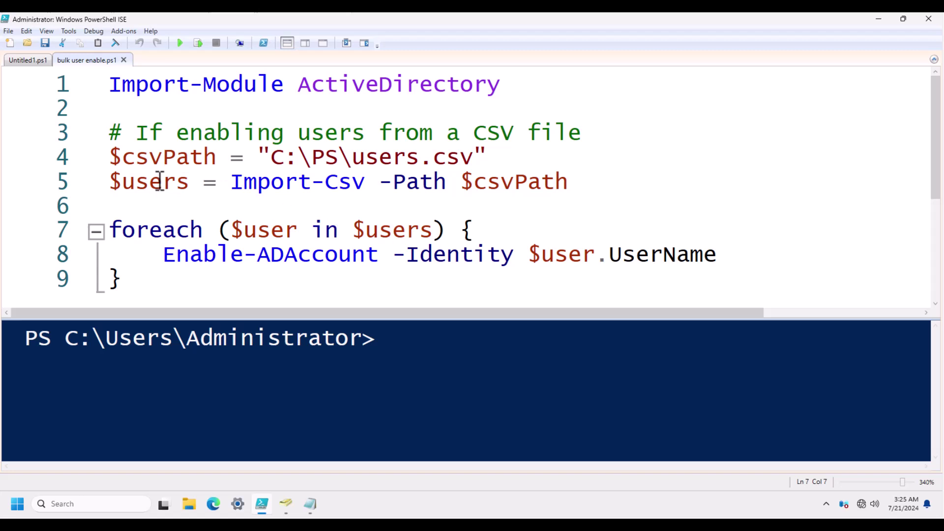
pyautogui.moveTo(300, 230); pyautogui.dragTo(237, 230)
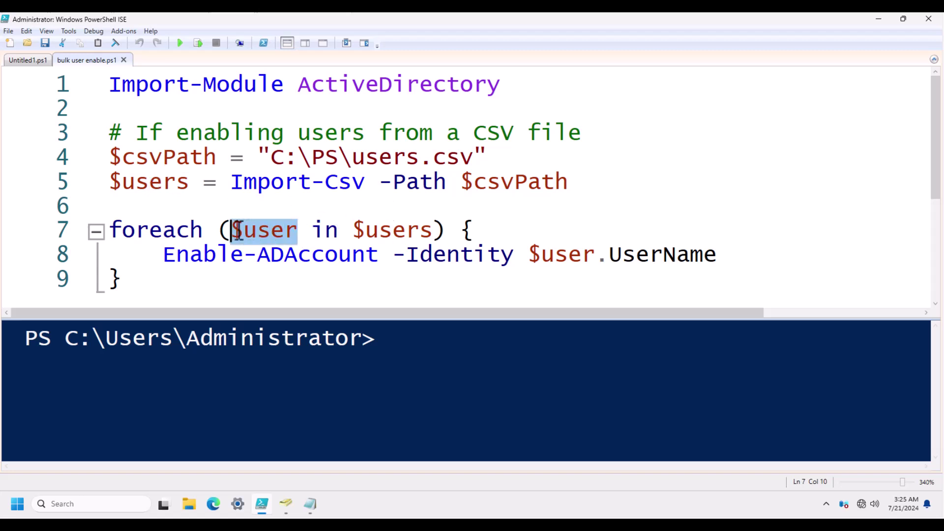
pyautogui.click(216, 281)
pyautogui.click(167, 256)
pyautogui.moveTo(167, 257); pyautogui.dragTo(532, 250)
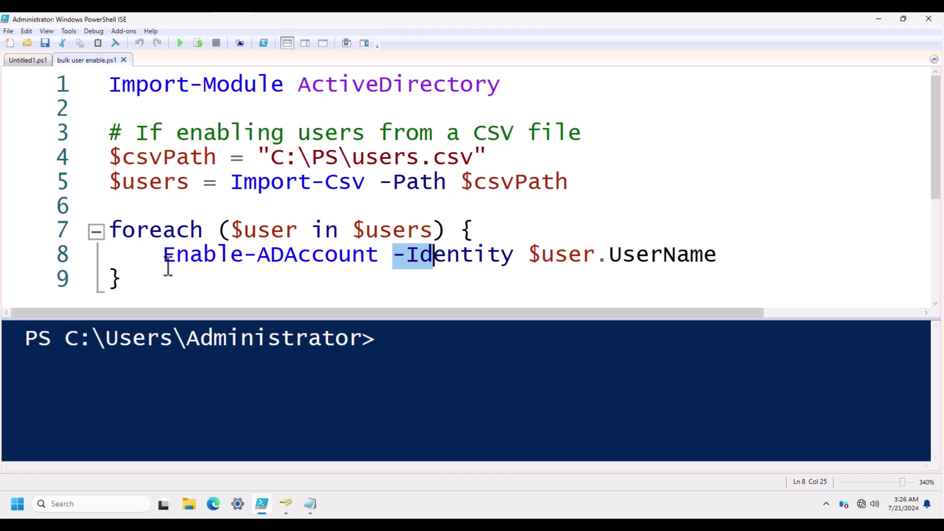
pyautogui.click(165, 284)
# - Refresh the IT unit's account list in Active Directory Users and Computers, and run the bulk user enable script in PowerShell ISE
pyautogui.click(286, 507)
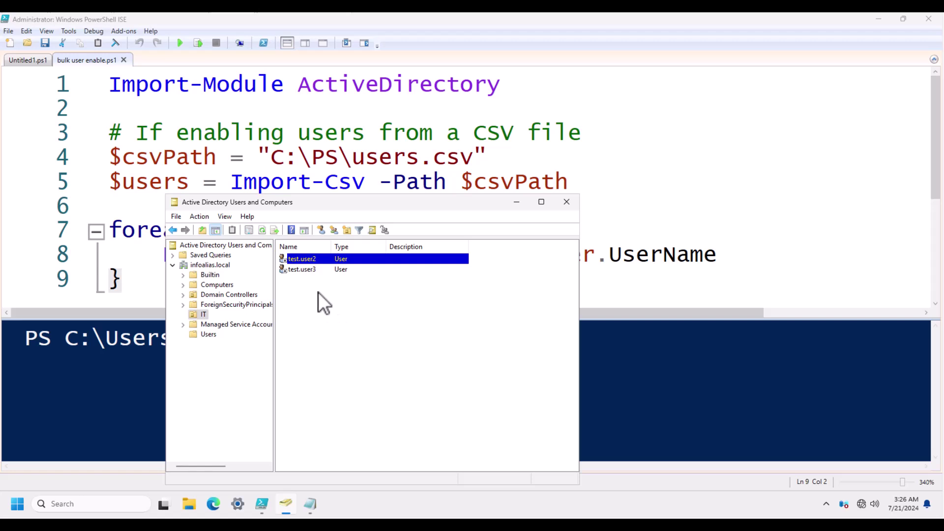
pyautogui.click(264, 230)
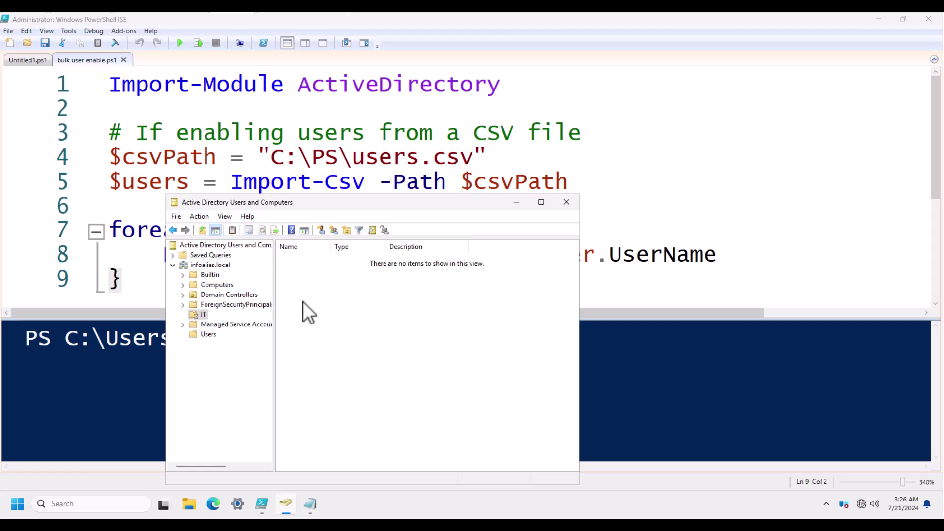
pyautogui.click(137, 184)
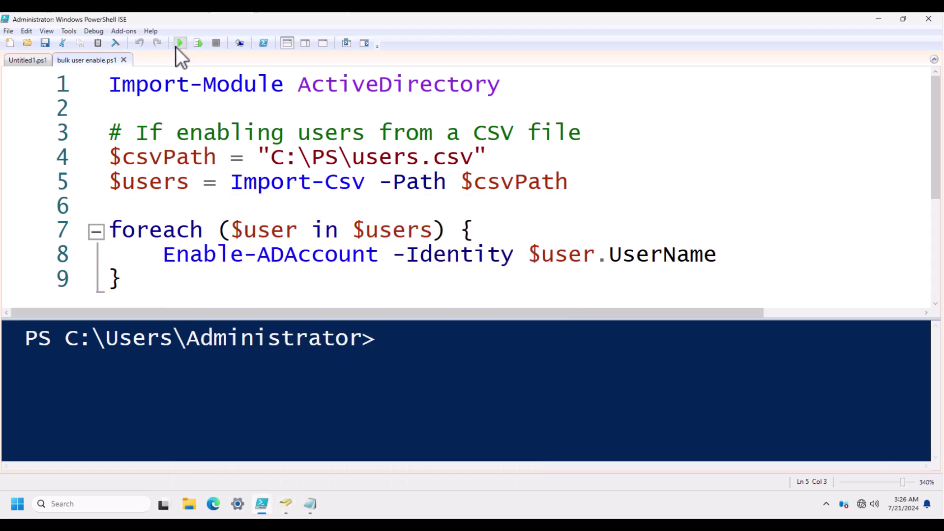
pyautogui.click(179, 43)
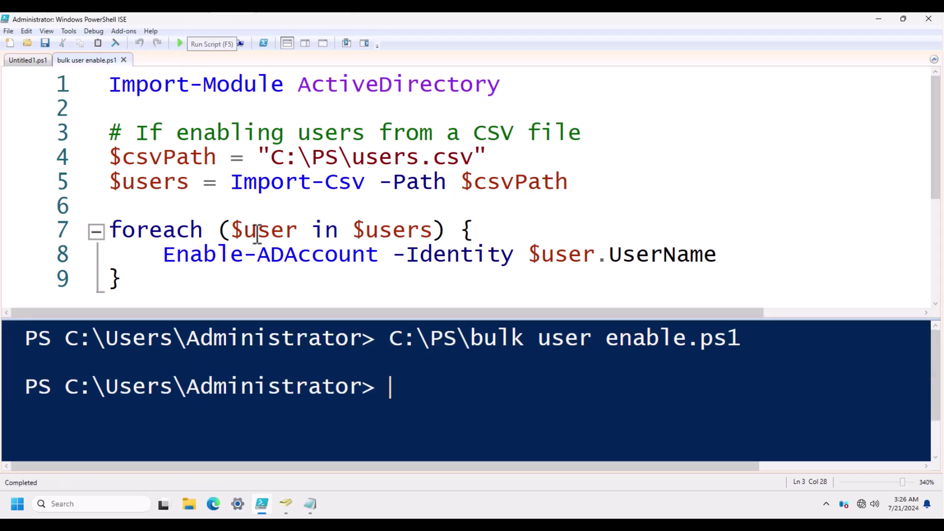
# - Switch to Active Directory Users and Computers and refresh the IT unit's list to check the test accounts' status
pyautogui.click(285, 503)
pyautogui.click(262, 230)
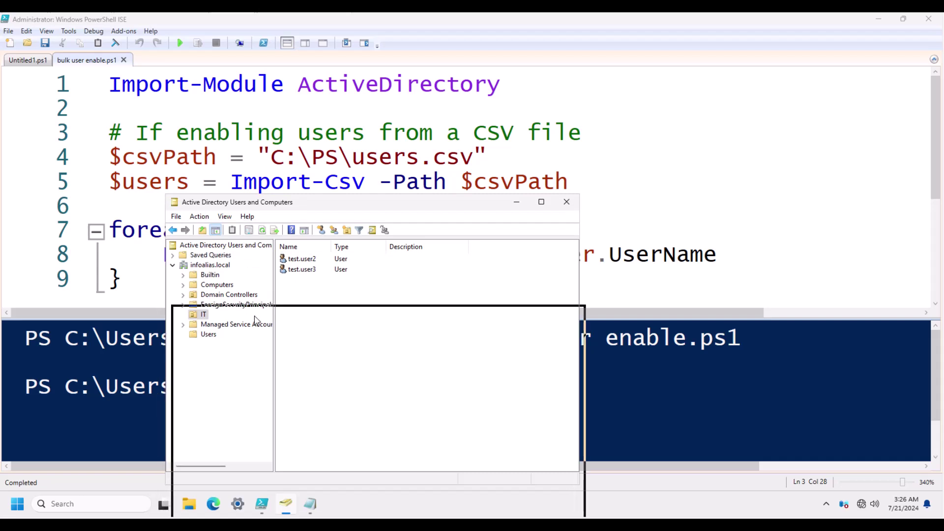
# - In PowerShell ISE, copy "Enable-ADAccount -Identity" from line 8 of the script and paste it at the console prompt
pyautogui.moveTo(163, 254); pyautogui.dragTo(513, 256)
pyautogui.hotkey('ctrl', 'c')
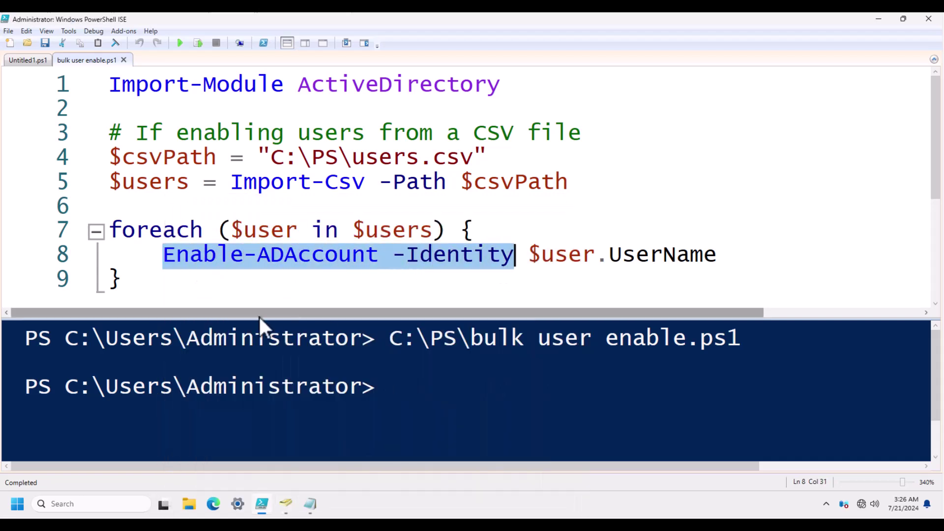
pyautogui.rightClick(389, 388)
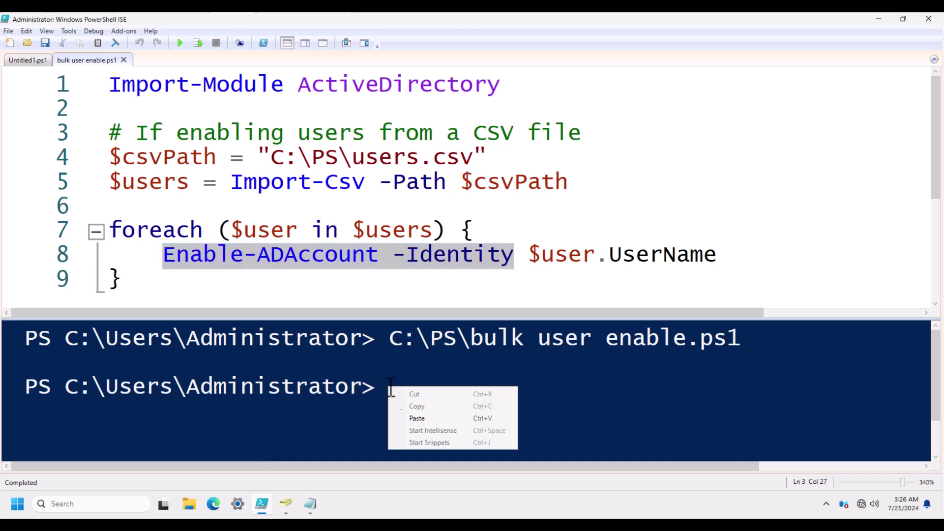
pyautogui.click(416, 418)
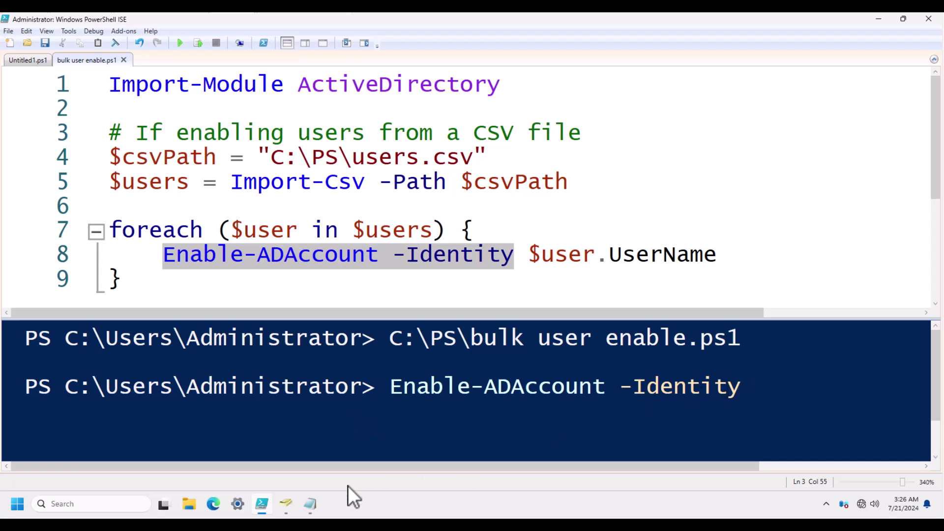
# - In Active Directory Users and Computers, look up the user logon name in the account properties of test user1 under infoalias.local
pyautogui.click(285, 502)
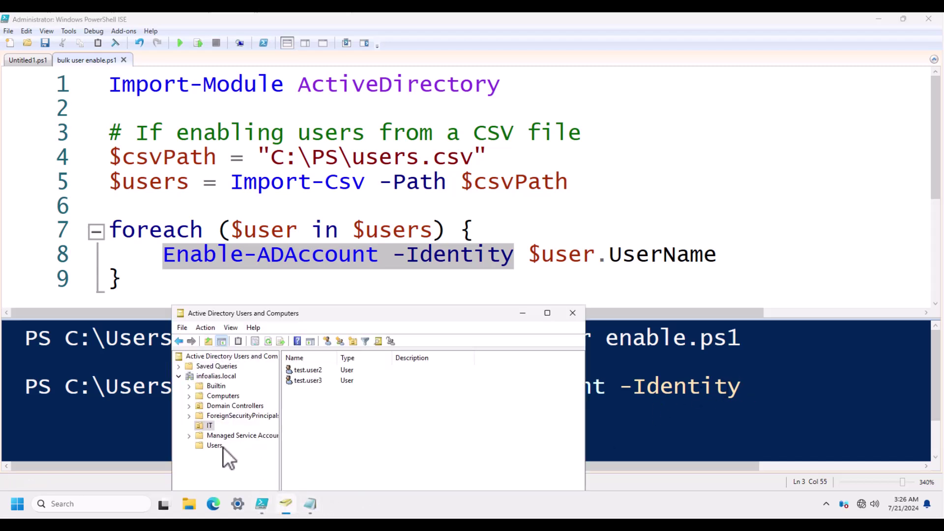
pyautogui.click(215, 376)
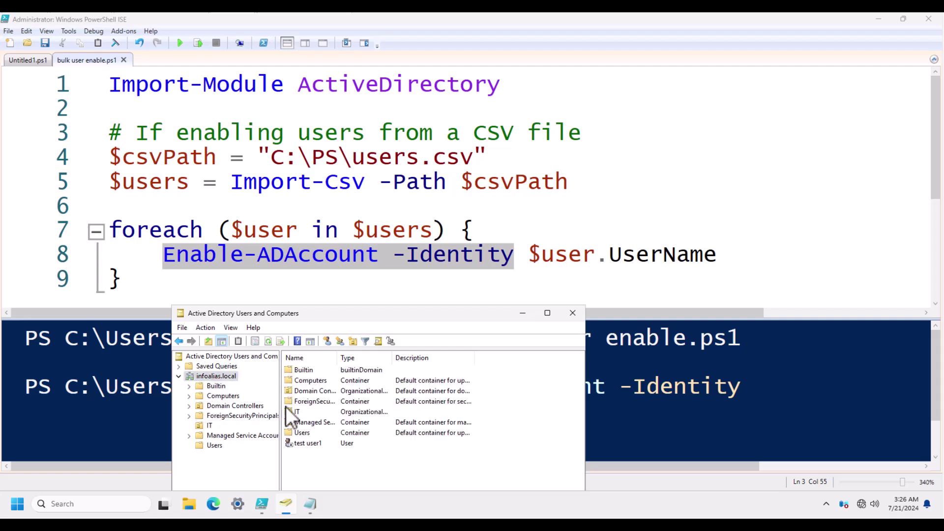
pyautogui.doubleClick(308, 444)
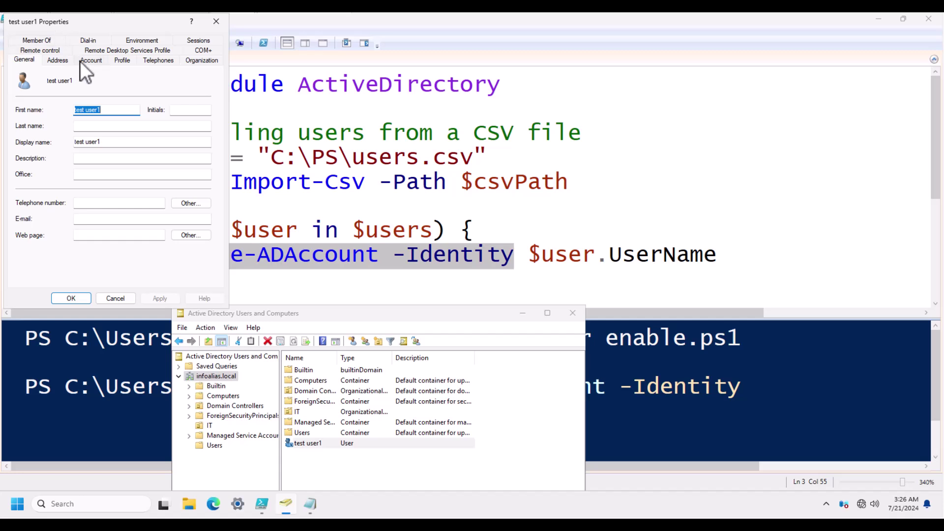
pyautogui.click(98, 60)
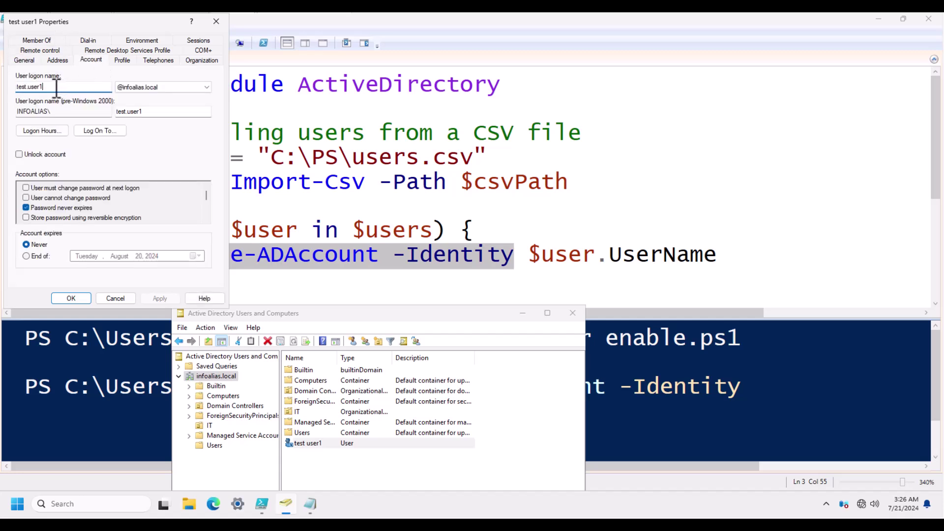
pyautogui.click(116, 294)
# - Back in the PowerShell ISE console, complete the Enable-ADAccount command with the identity test.user1 and run it
pyautogui.click(772, 394)
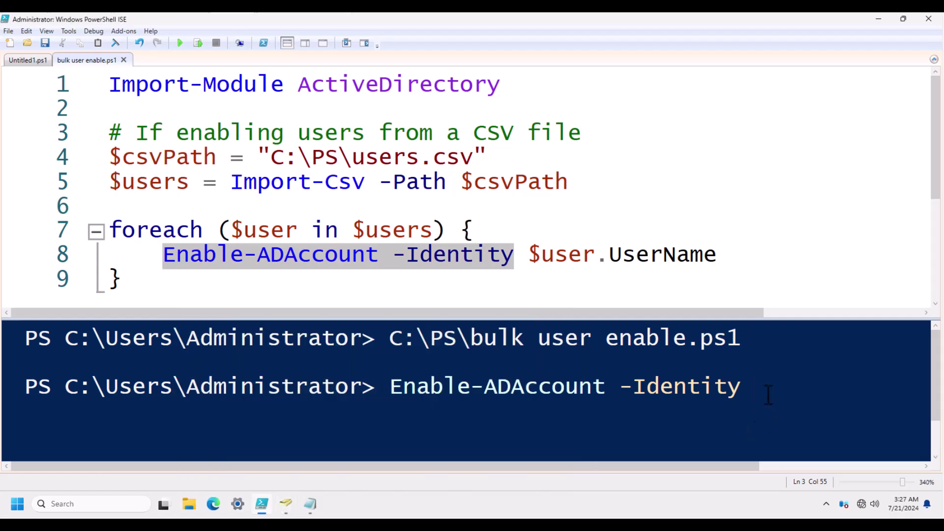
pyautogui.write('test.')
pyautogui.write('1')
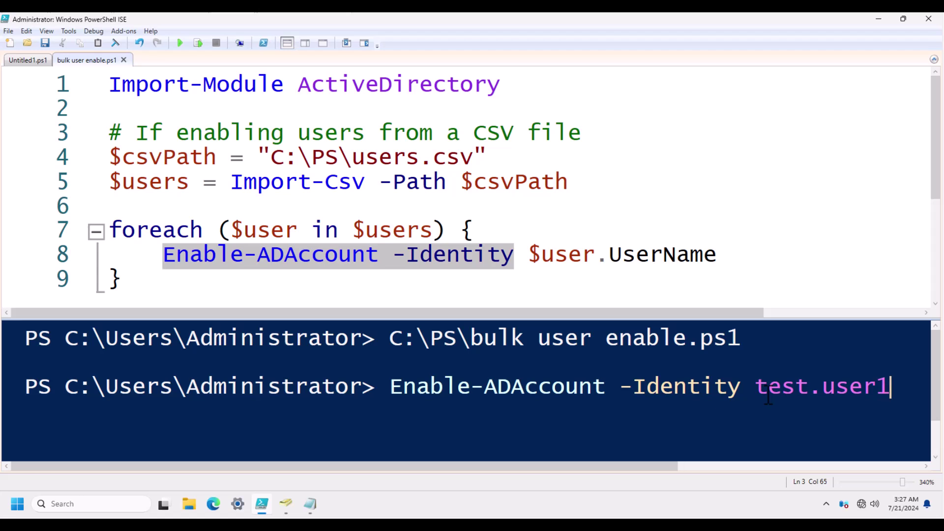
pyautogui.moveTo(891, 386); pyautogui.dragTo(389, 387)
pyautogui.click(891, 387)
pyautogui.press('Return')
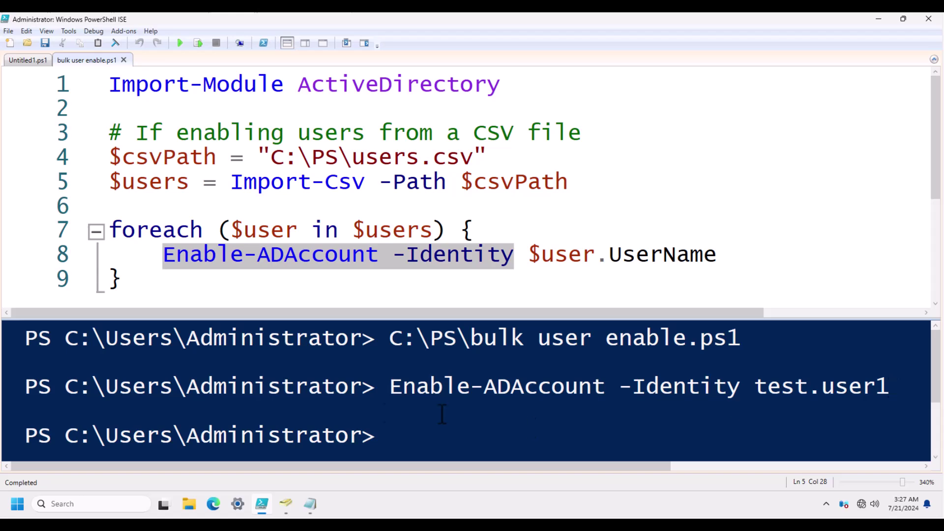
# - Switch to Active Directory Users and Computers and refresh the infoalias.local list to check the status of test user1
pyautogui.click(285, 503)
pyautogui.moveTo(253, 313); pyautogui.dragTo(247, 142)
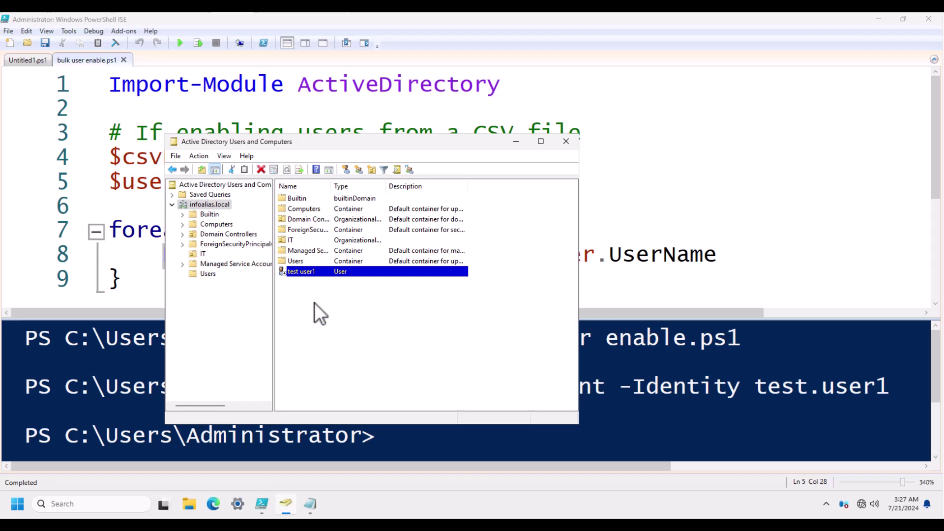
pyautogui.click(264, 170)
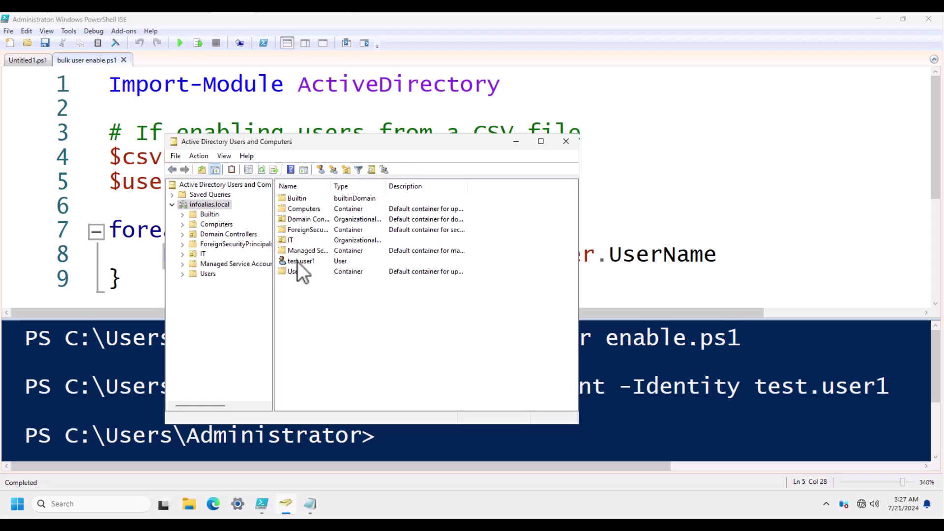
# - Return to PowerShell ISE and review the executed single-user Enable-ADAccount command in the console
pyautogui.click(652, 433)
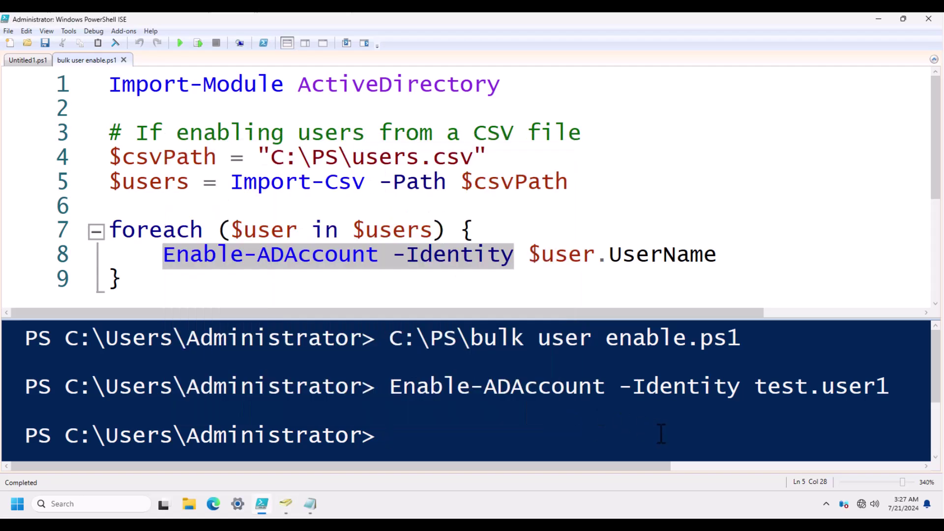
pyautogui.click(391, 386)
pyautogui.moveTo(391, 386); pyautogui.dragTo(819, 386)
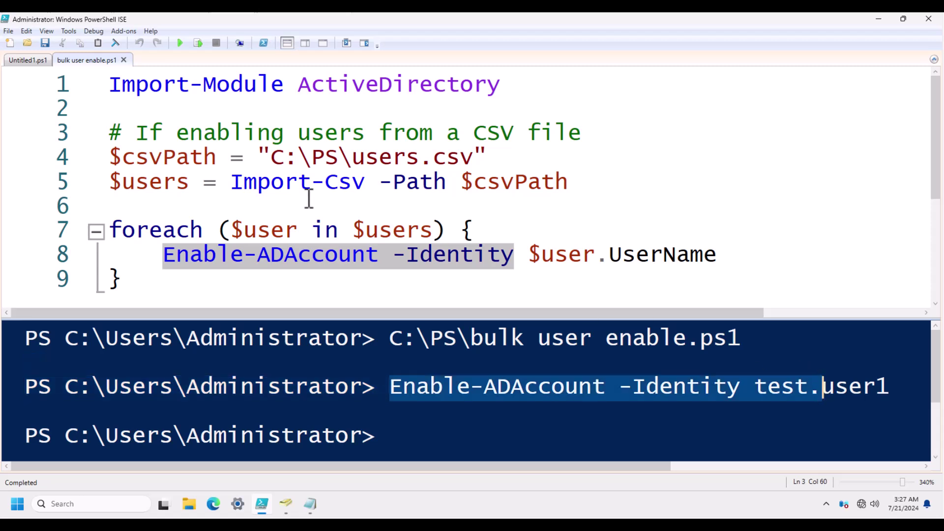